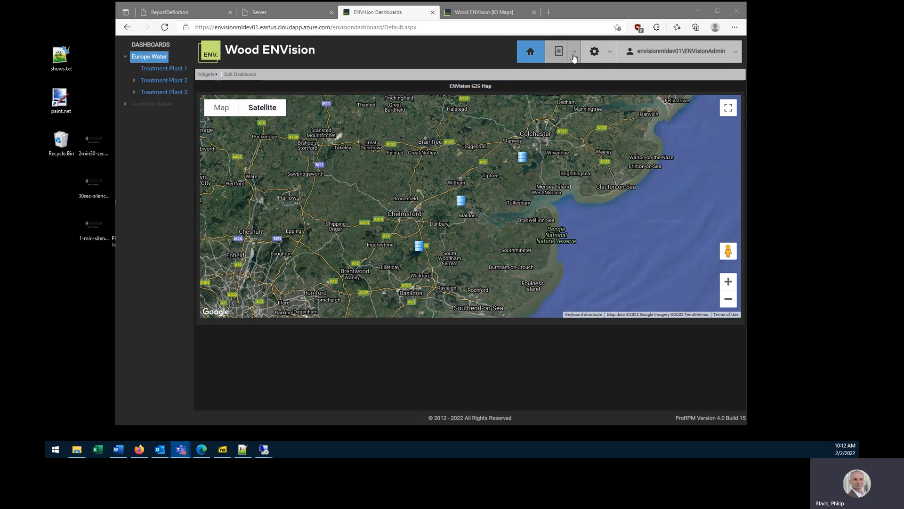
- Open the Wood Site configuration from the dashboard's list of sites
click(574, 57)
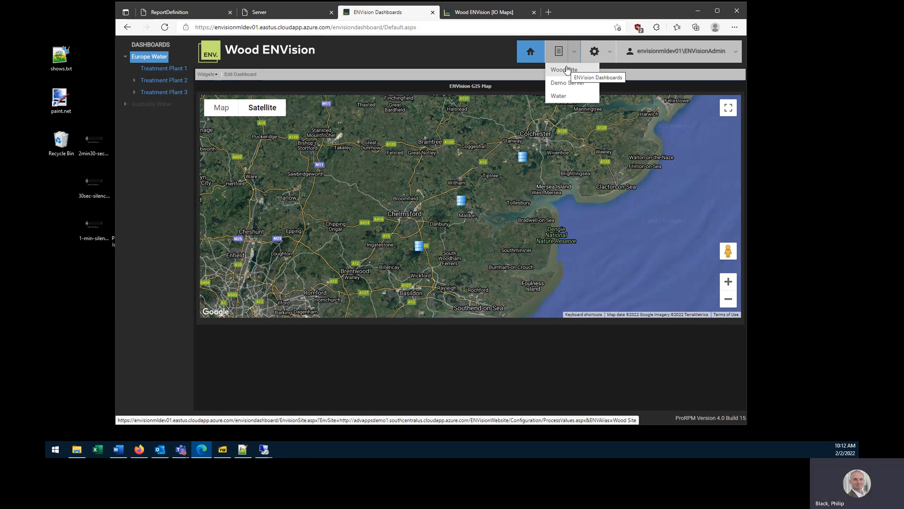
click(566, 69)
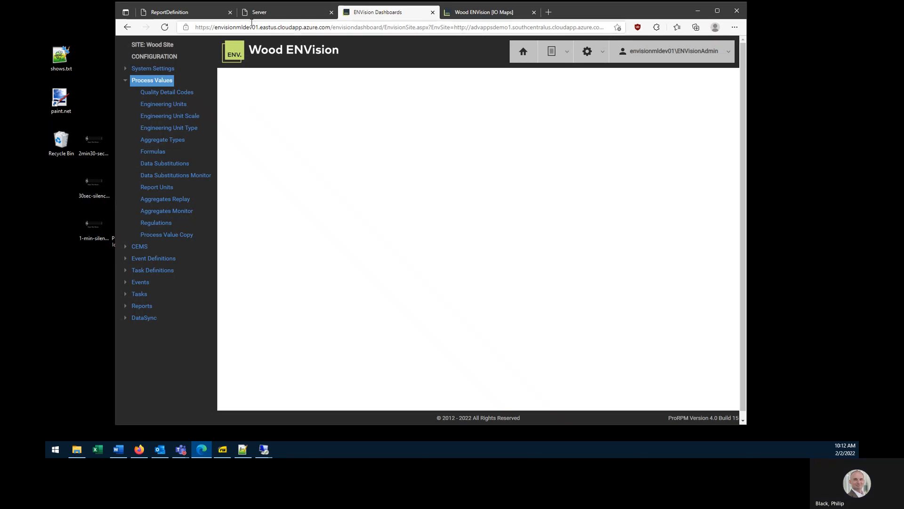
- Switch to the ENVision website, view the Events Search page and open the Process Values configuration
click(196, 15)
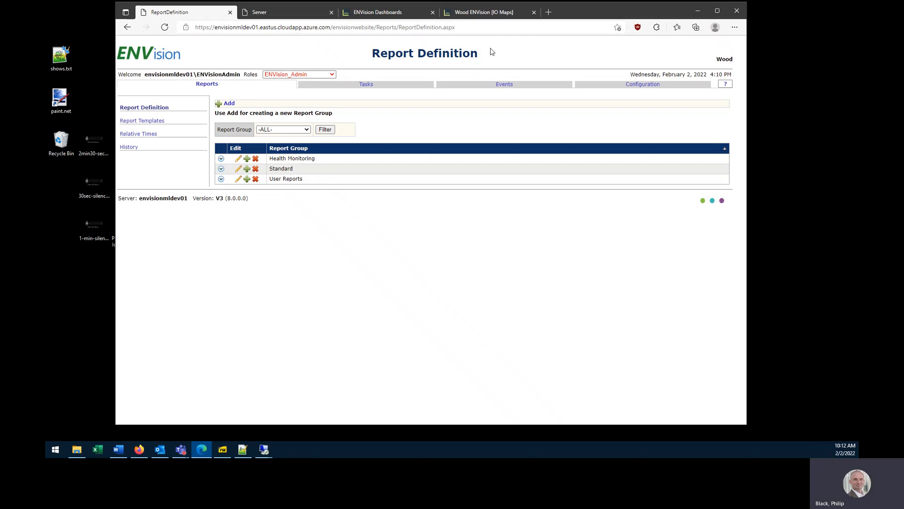
click(477, 87)
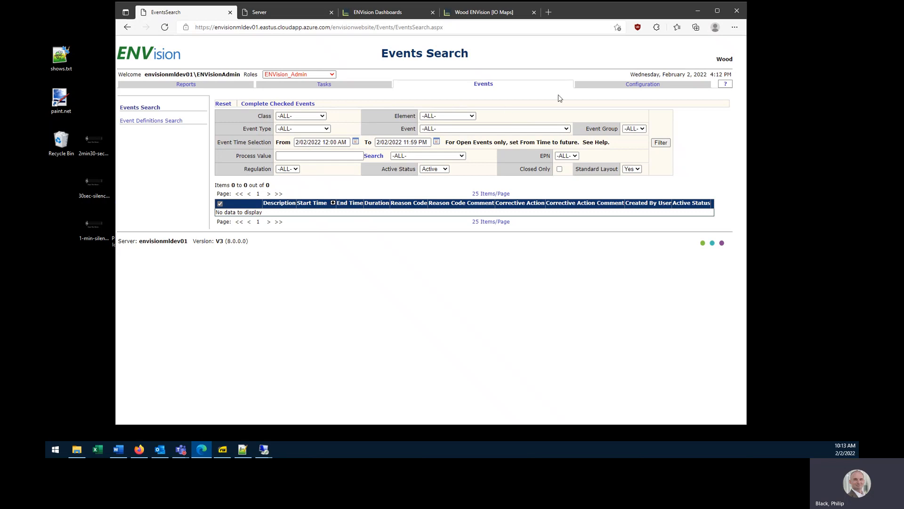
click(603, 88)
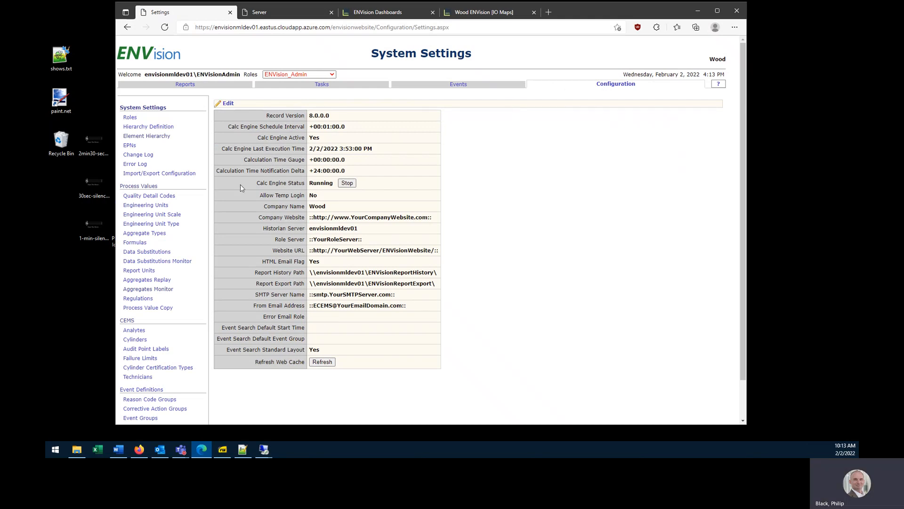
click(150, 188)
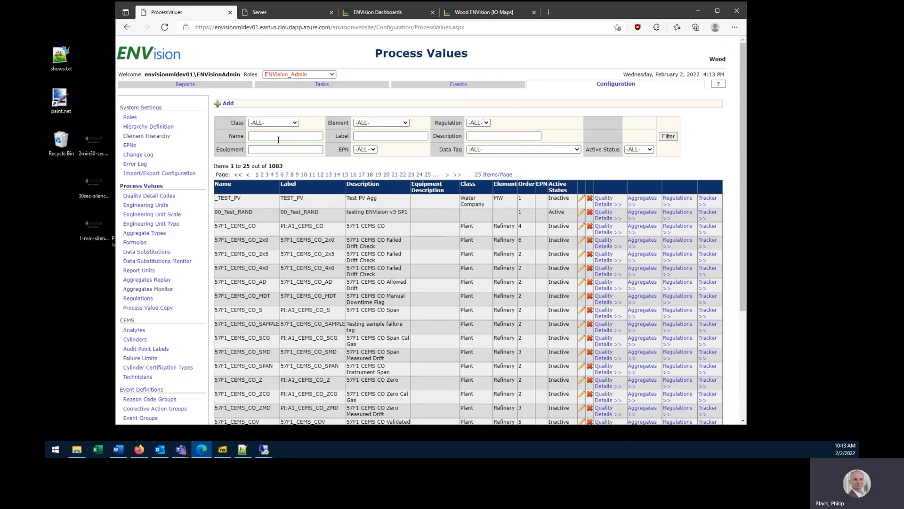
- Filter the process values by the name *COV and open the aggregates of 57F1_CEMS_COV
click(279, 136)
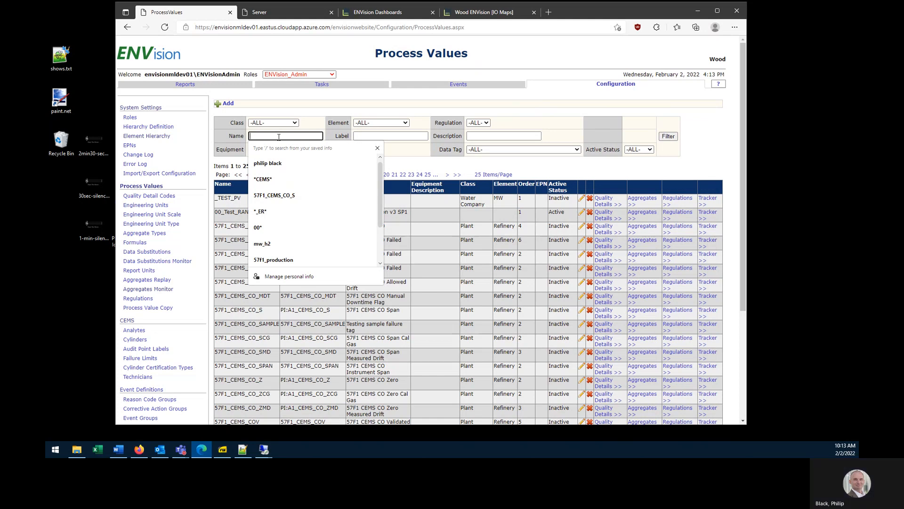
text(*COV)
click(673, 137)
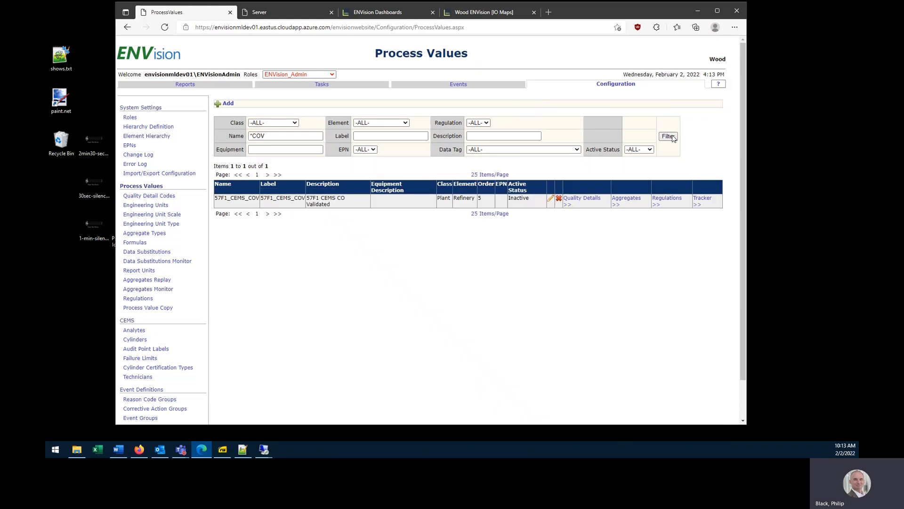
click(625, 199)
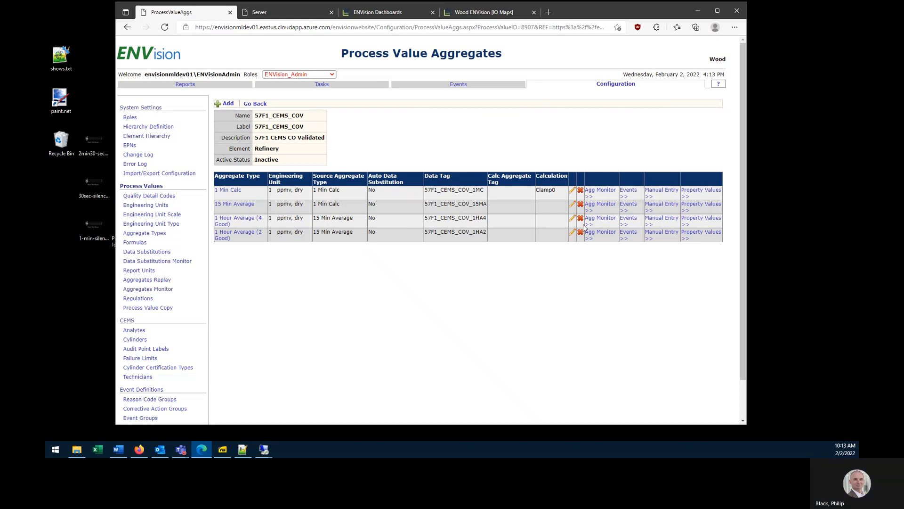
- Open the event definitions of the 1 Hour Average (4 Good) aggregate and maximize their dialog
click(628, 219)
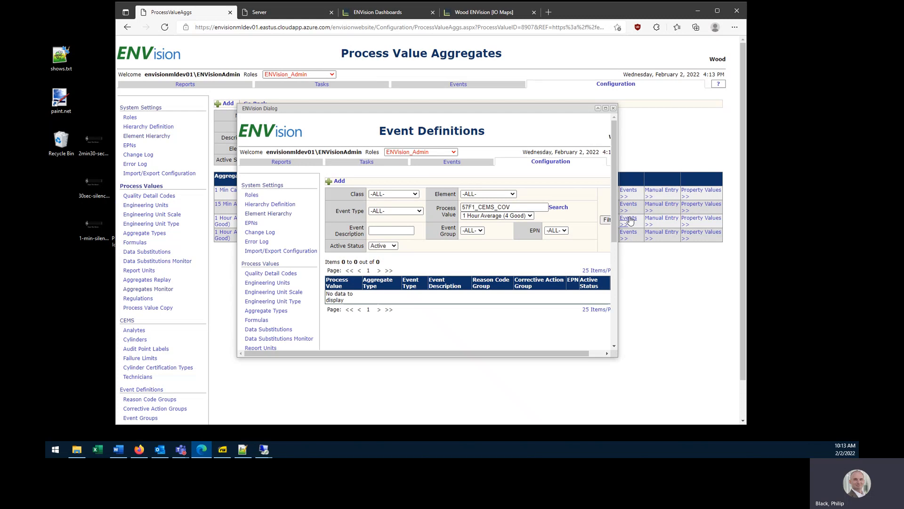
click(606, 109)
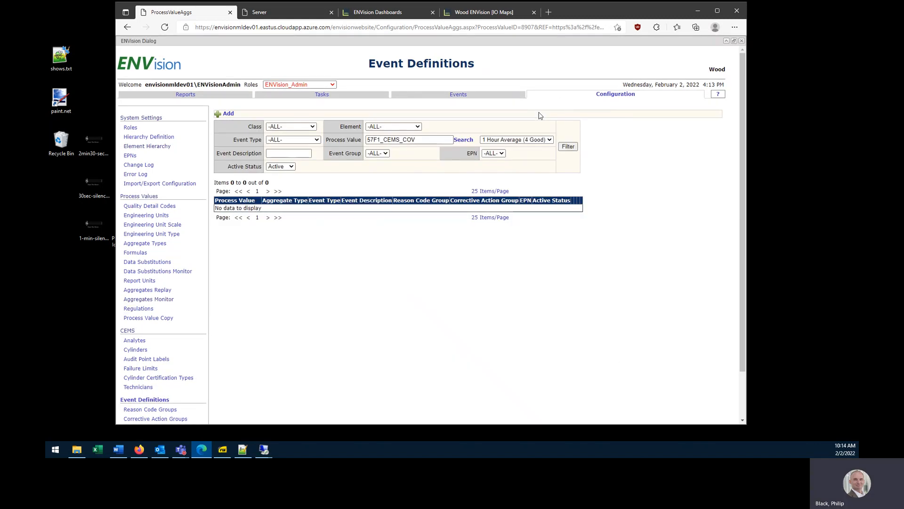
click(419, 139)
double_click(406, 140)
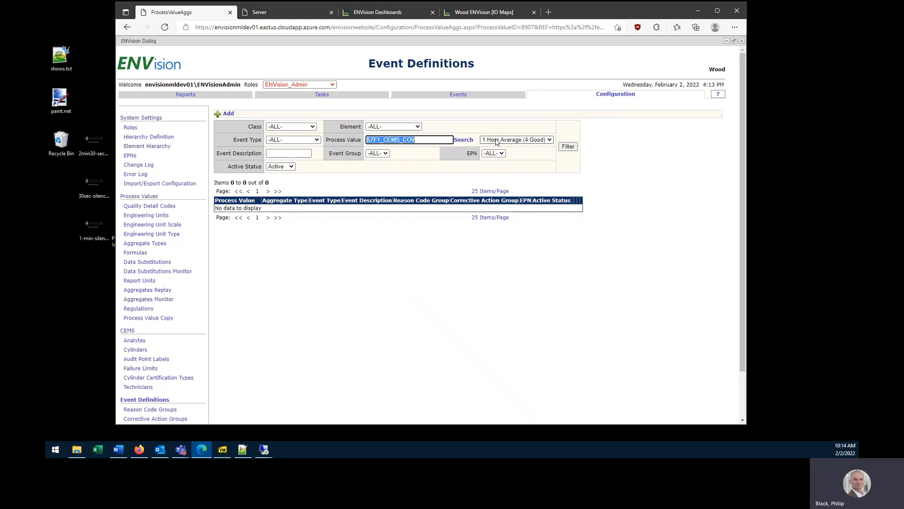
click(415, 140)
drag(415, 140, 342, 131)
- Add an event definition for 57F1_CEMS_COV with the description "57F1 CEMS CO Exceedance"
click(230, 117)
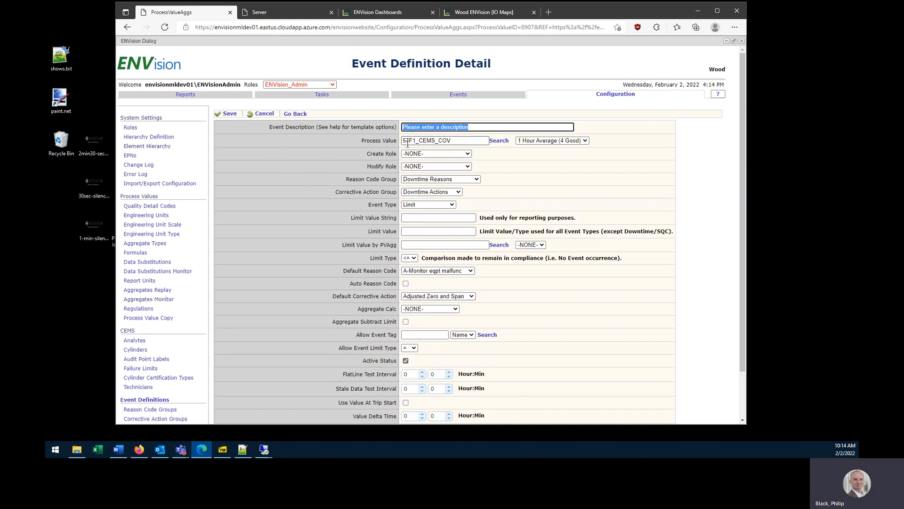
click(460, 140)
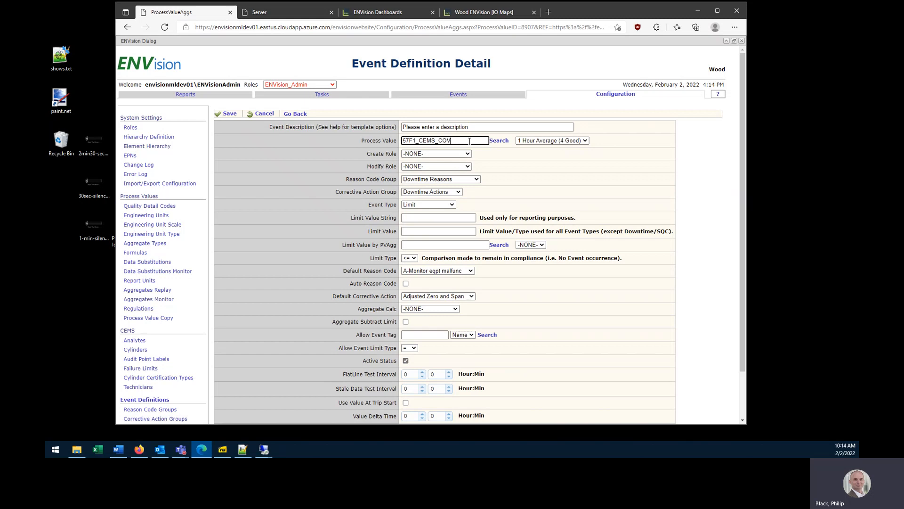
drag(476, 126, 398, 124)
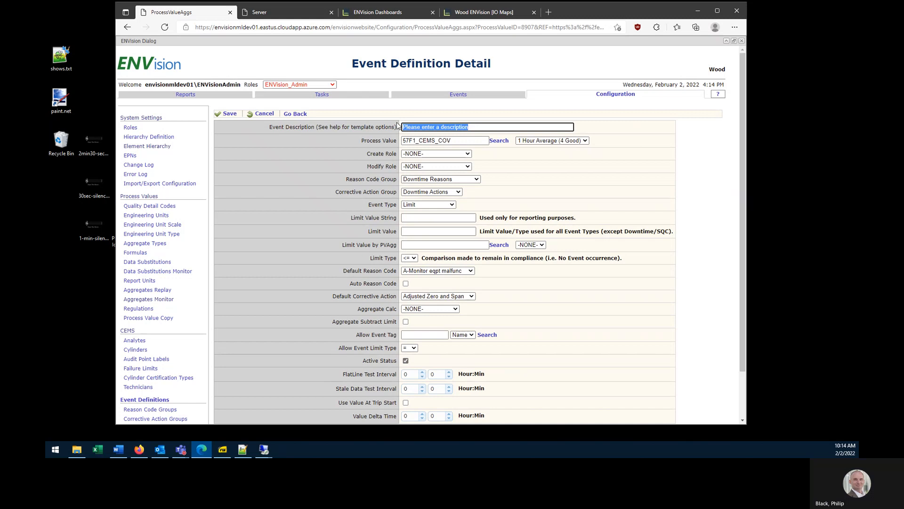
text(57)
text(f1)
text(F1)
text(1)
text( CEM)
text(S CO)
text( Exceedan)
text(ce)
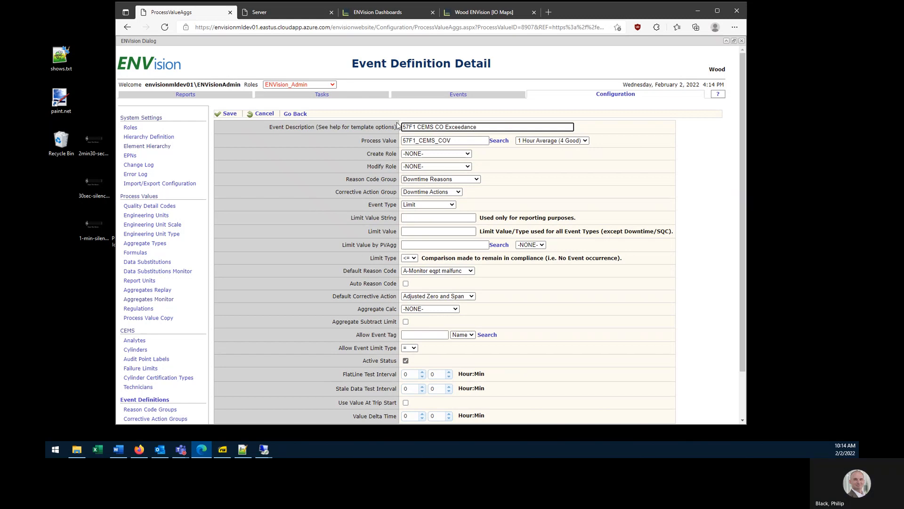
- Set the event definition's create role to ENVision_Admin and its modify role to ENVision_User
click(449, 154)
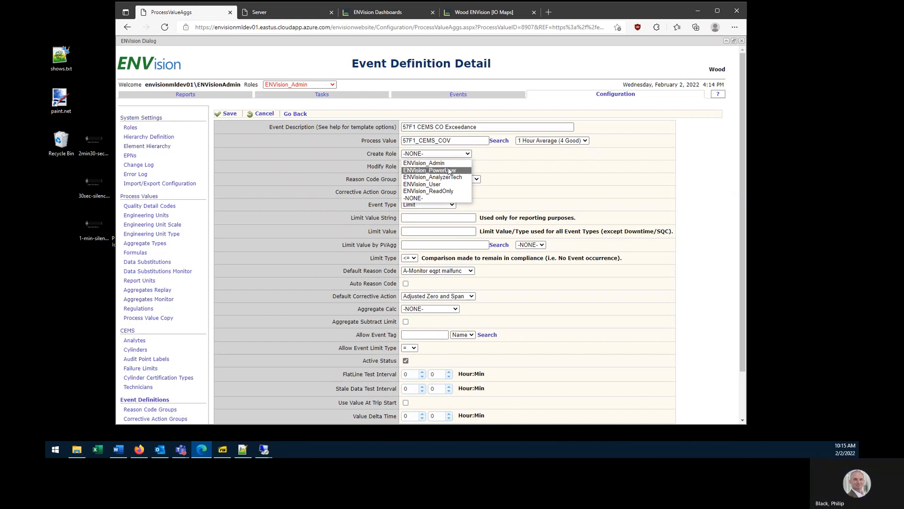
click(449, 170)
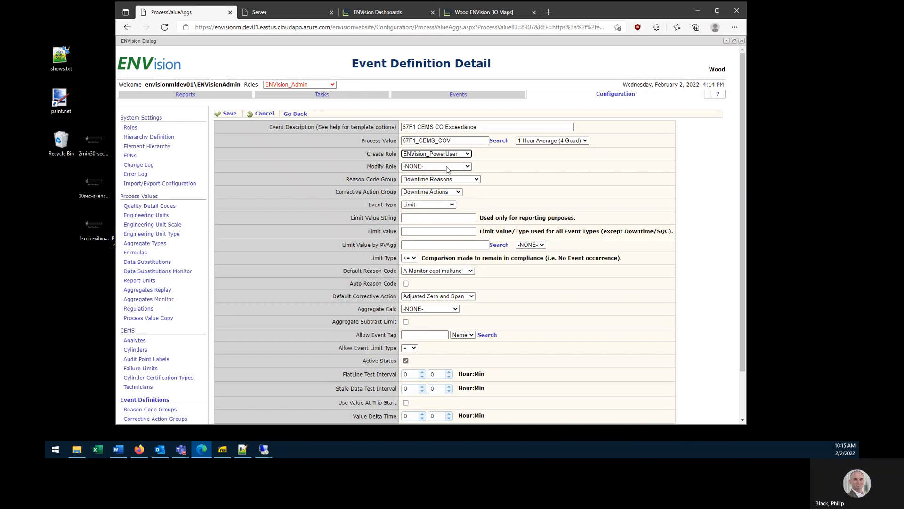
click(446, 154)
click(443, 164)
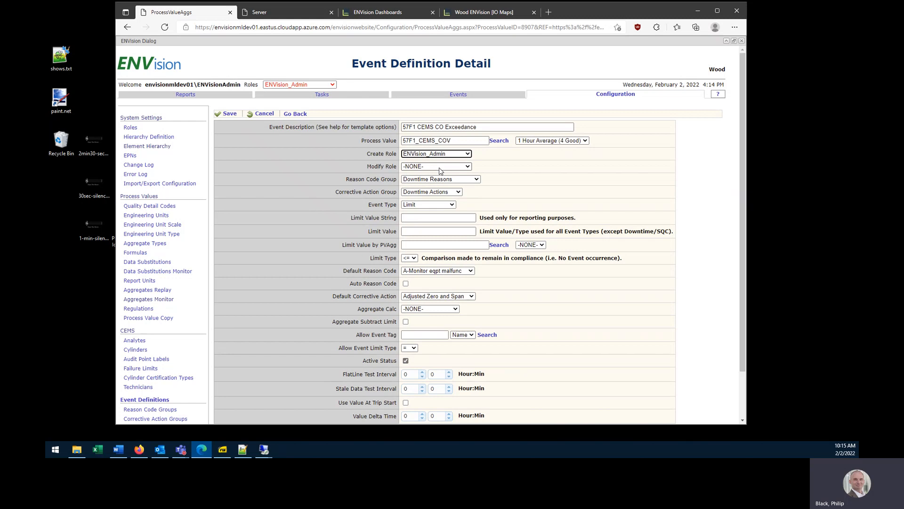
click(439, 167)
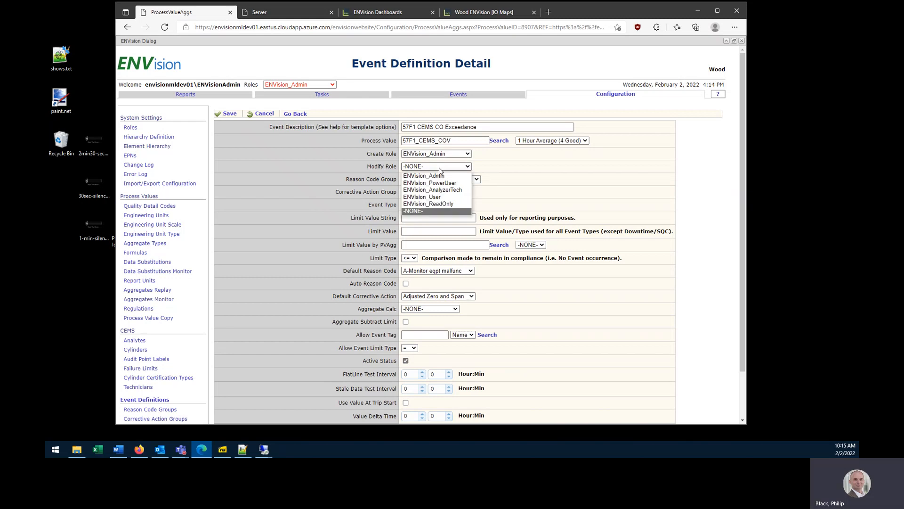
click(442, 197)
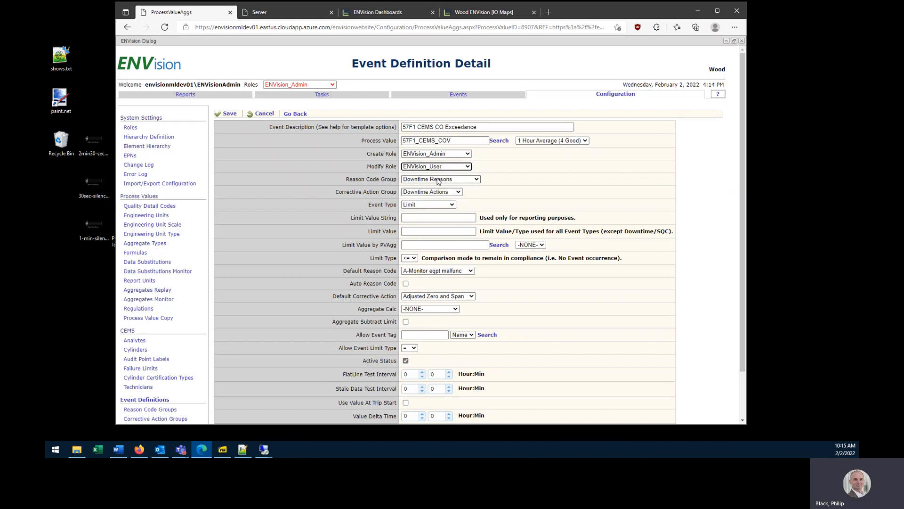
- Classify the event with the Exceedance Reasons code group, the Exceedance Actions corrective group and the Permit Limit event type
click(461, 181)
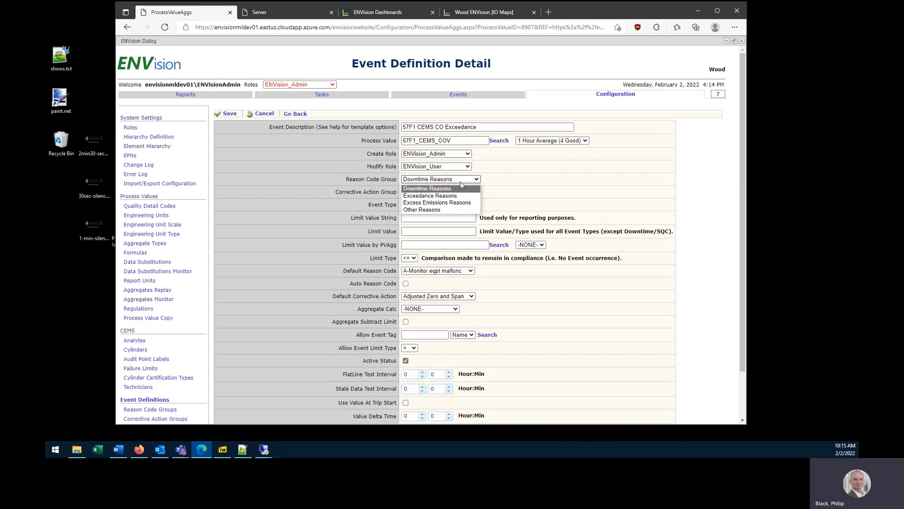
click(461, 195)
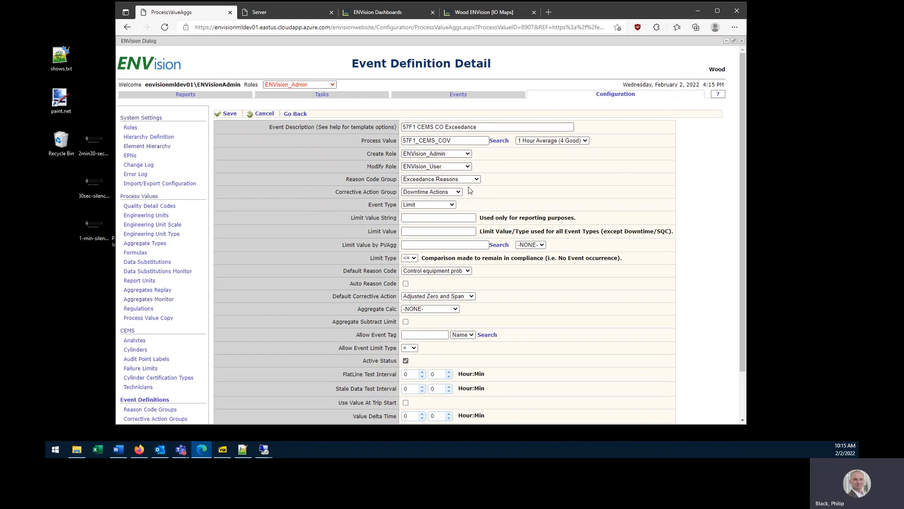
click(451, 195)
click(443, 216)
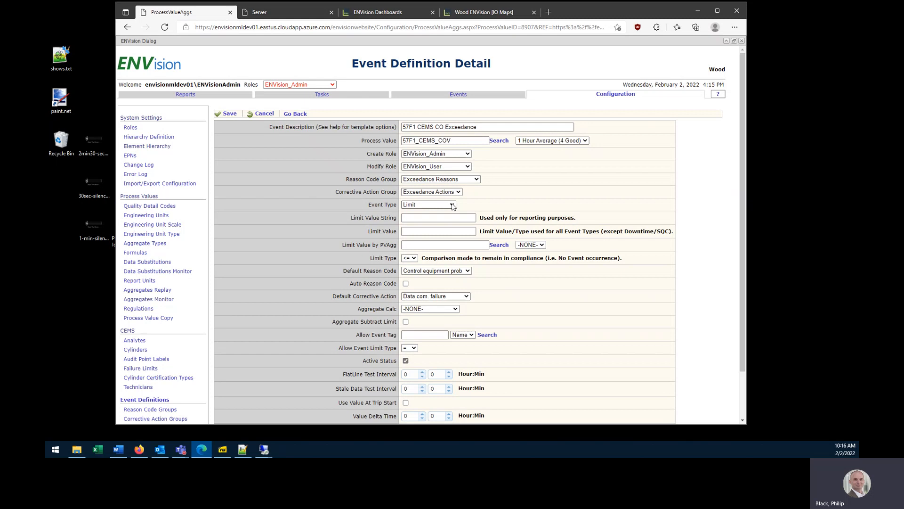
click(453, 205)
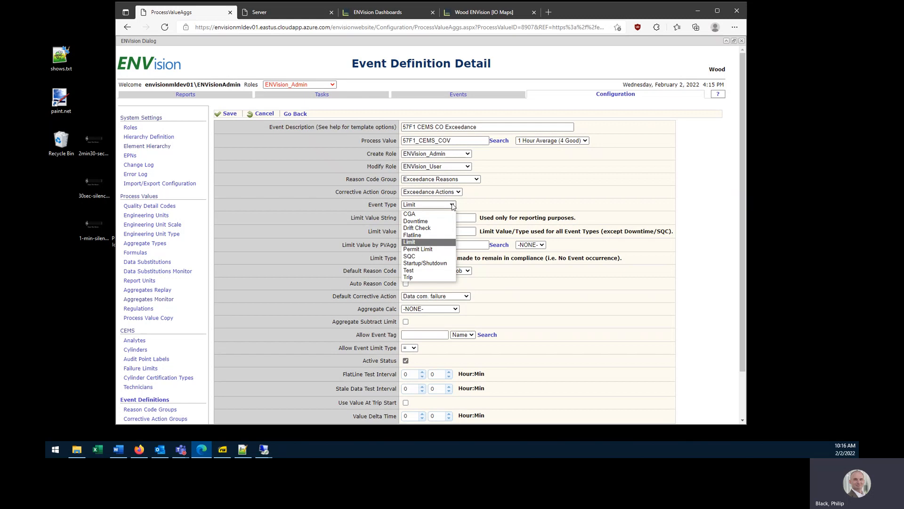
click(443, 250)
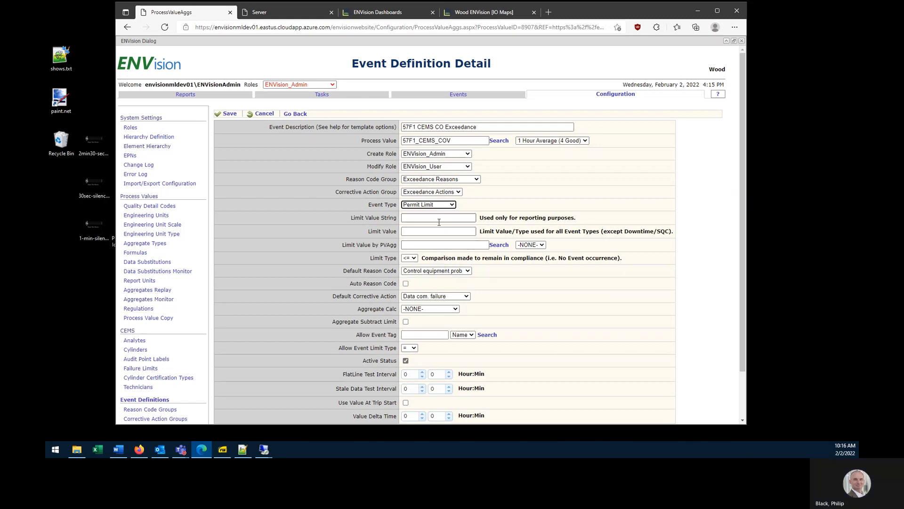
click(440, 231)
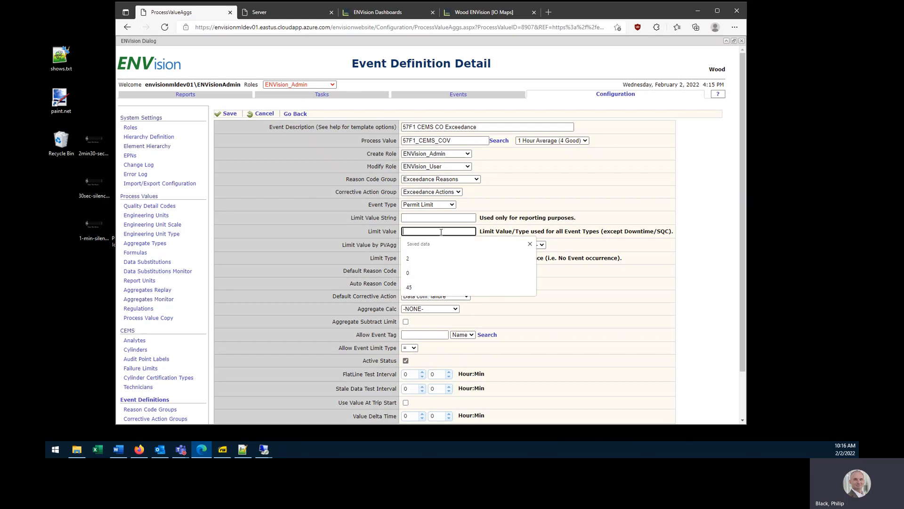
text(15)
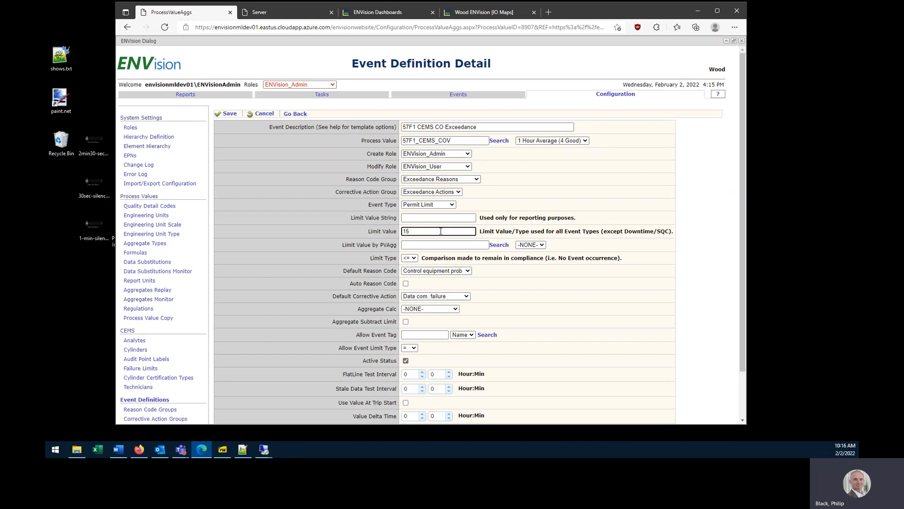
drag(421, 230, 403, 230)
key(BackSpace)
click(418, 244)
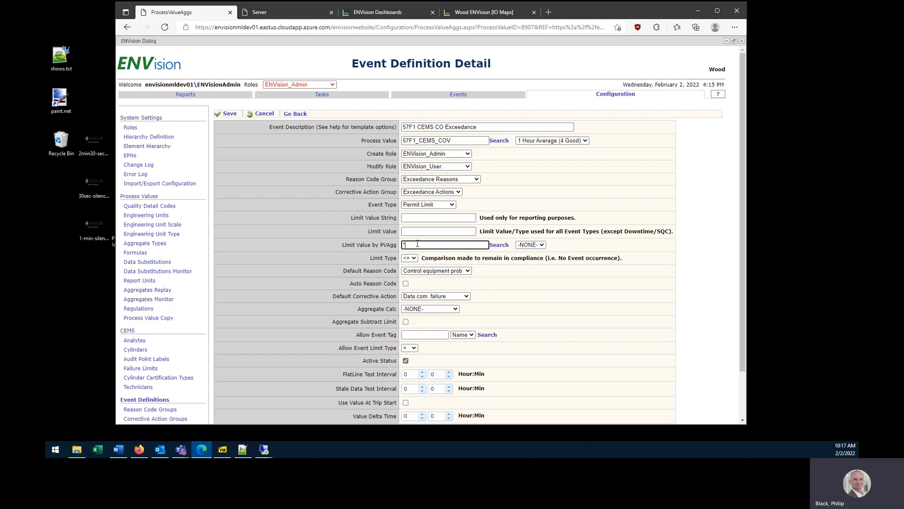
click(500, 246)
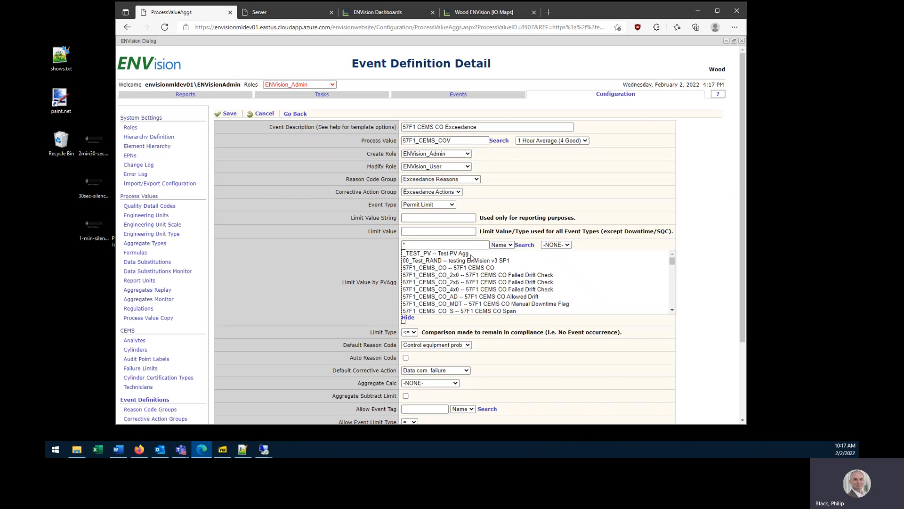
click(470, 255)
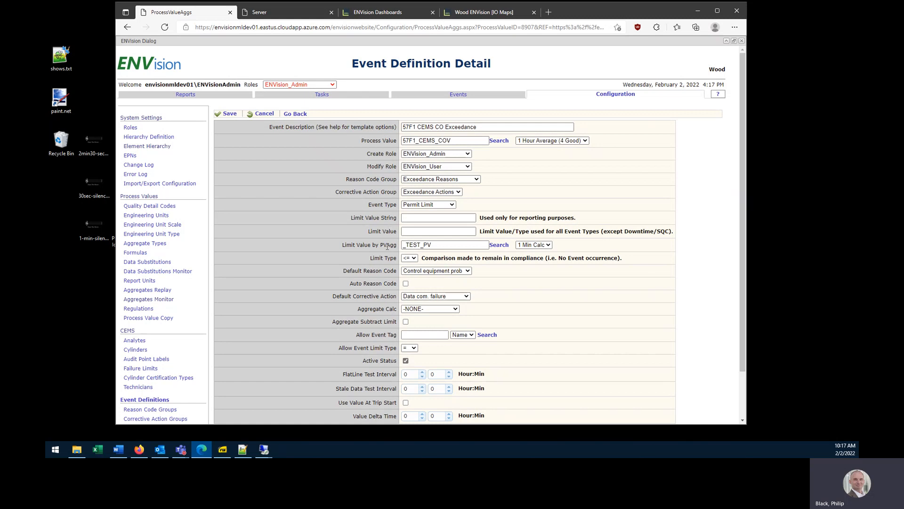
drag(398, 244, 345, 248)
click(382, 243)
drag(453, 244, 394, 242)
key(BackSpace)
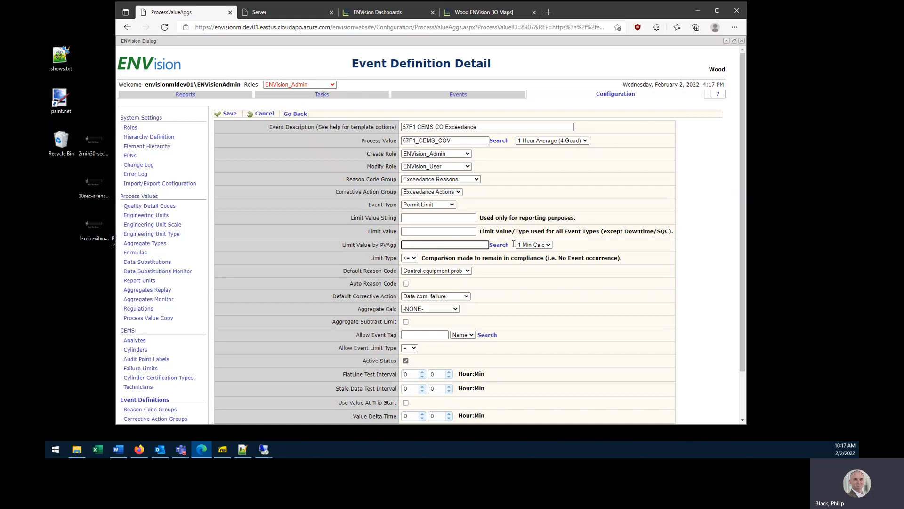
- Set the limit value to 15 and append "- 15 ppm" to the event description
click(452, 232)
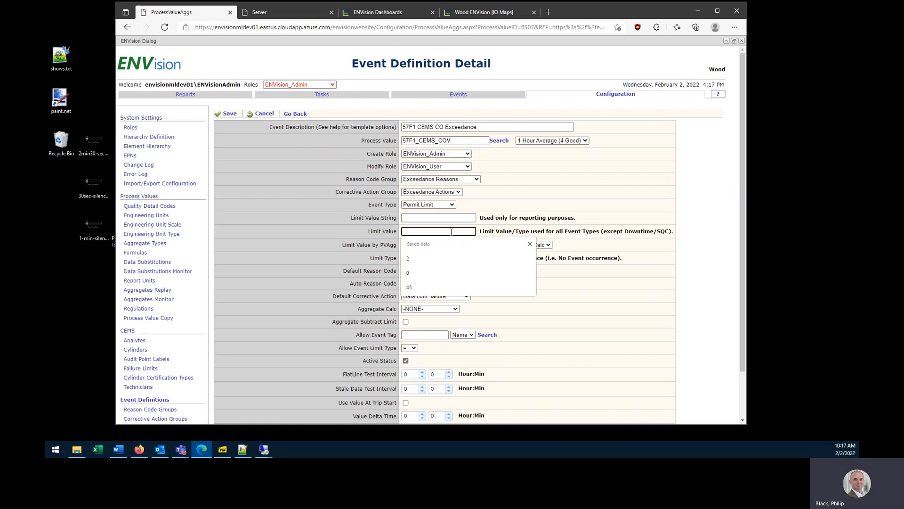
text(15)
click(487, 127)
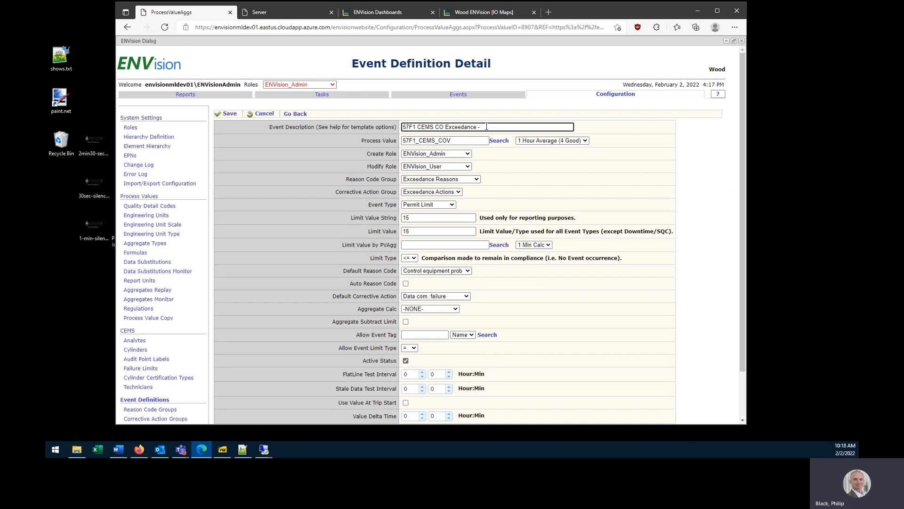
text(15 ppm)
- Set the event's limit type to < and enable Auto Reason Code
click(427, 218)
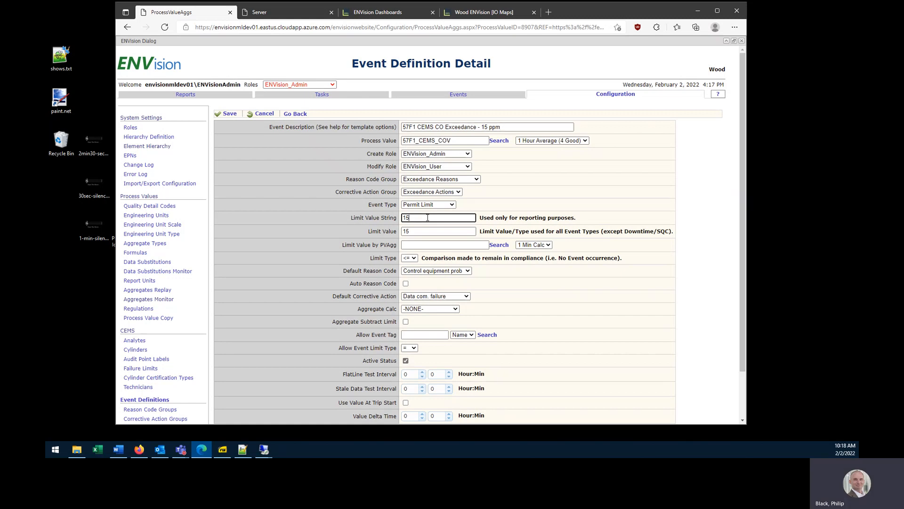
click(414, 259)
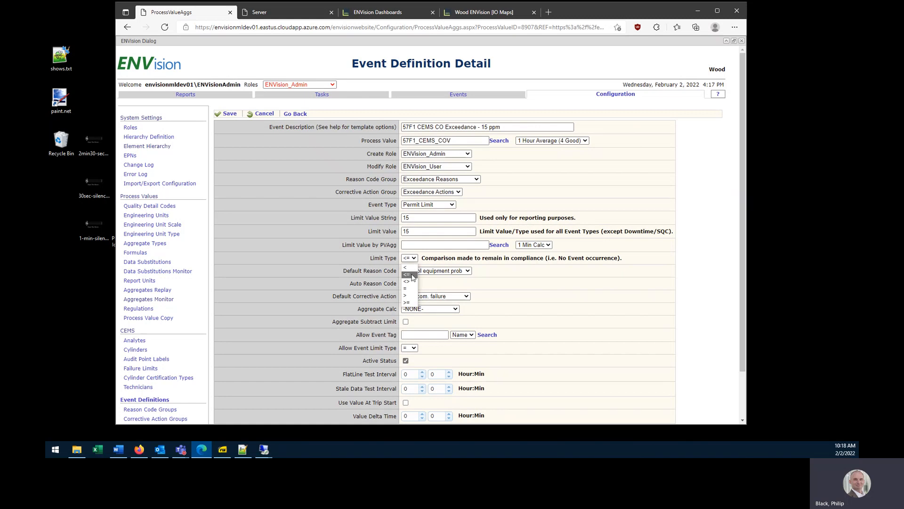
click(412, 275)
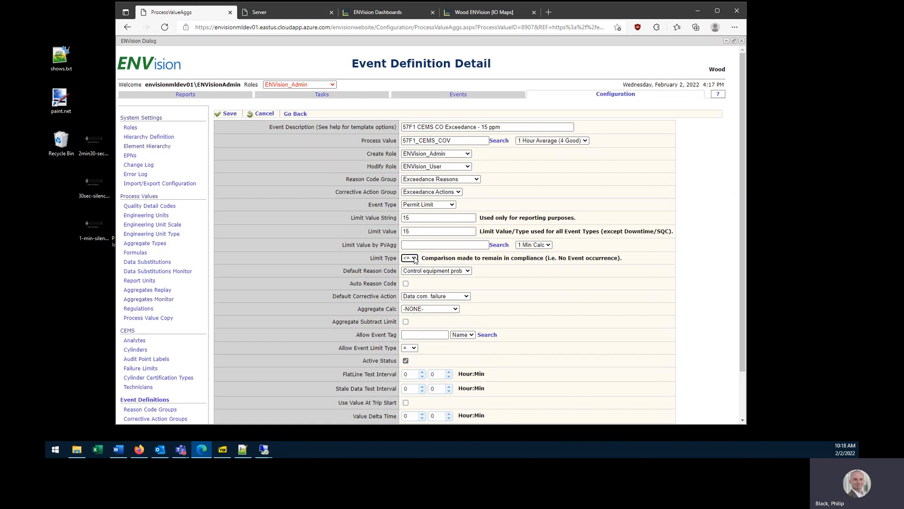
click(415, 260)
click(416, 269)
click(405, 284)
- Keep Data com. failure as the default corrective action and set the aggregate calculation to Maximum
click(467, 297)
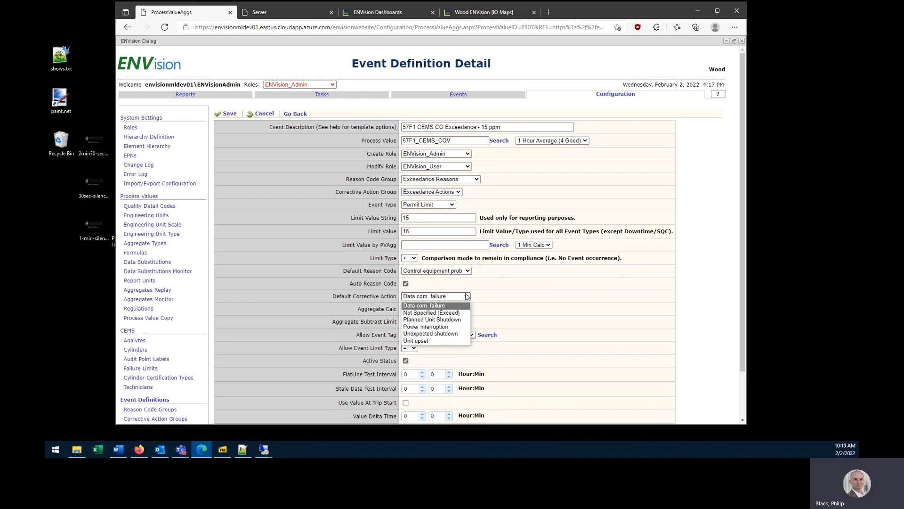
click(466, 296)
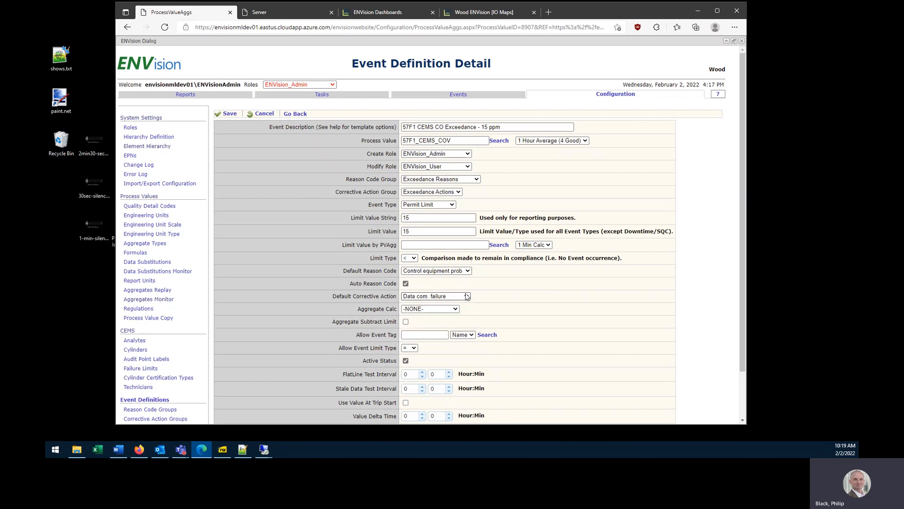
drag(397, 192, 339, 188)
click(338, 191)
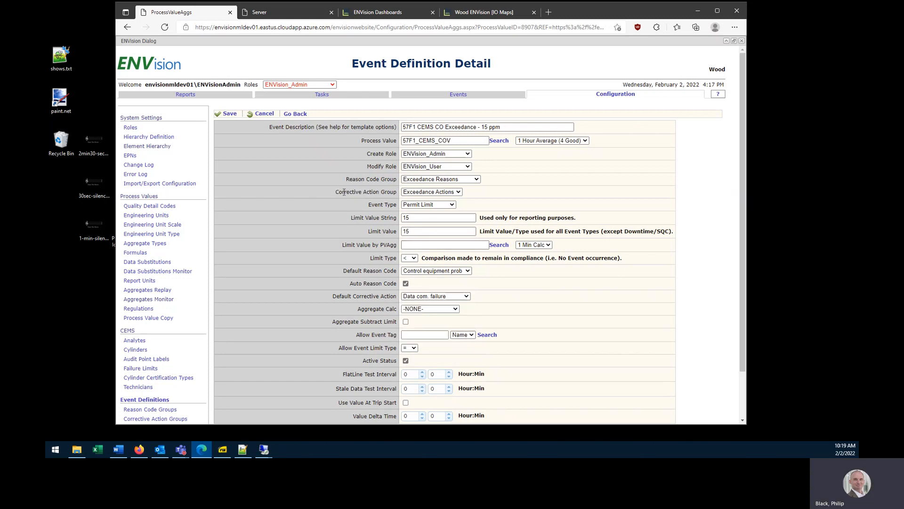
click(455, 310)
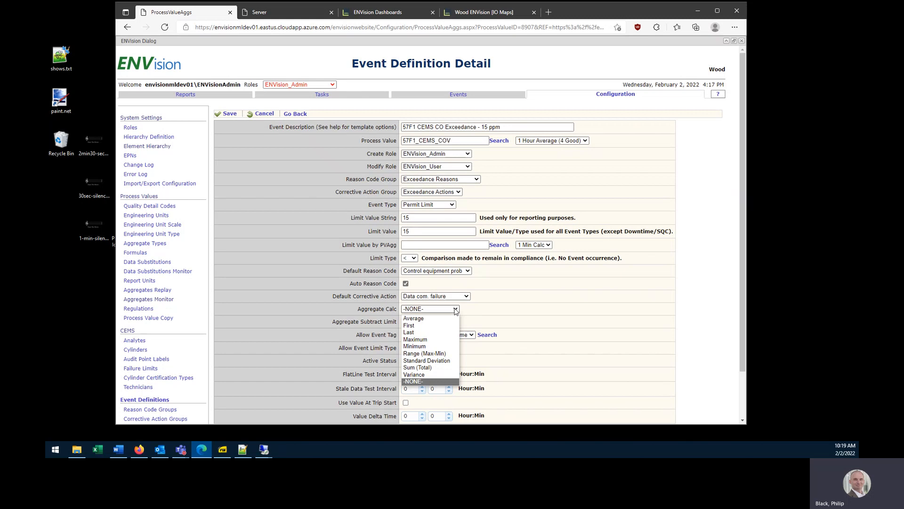
click(444, 337)
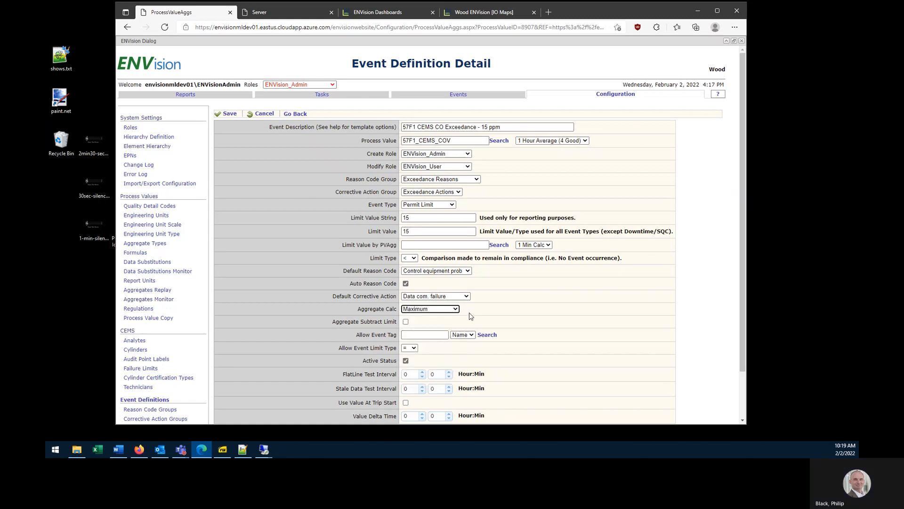
- Review the aggregate subtract limit, allow event tag, active status, flatline, stale data, trip start and value delta time settings
double_click(391, 322)
drag(376, 323, 336, 322)
click(365, 321)
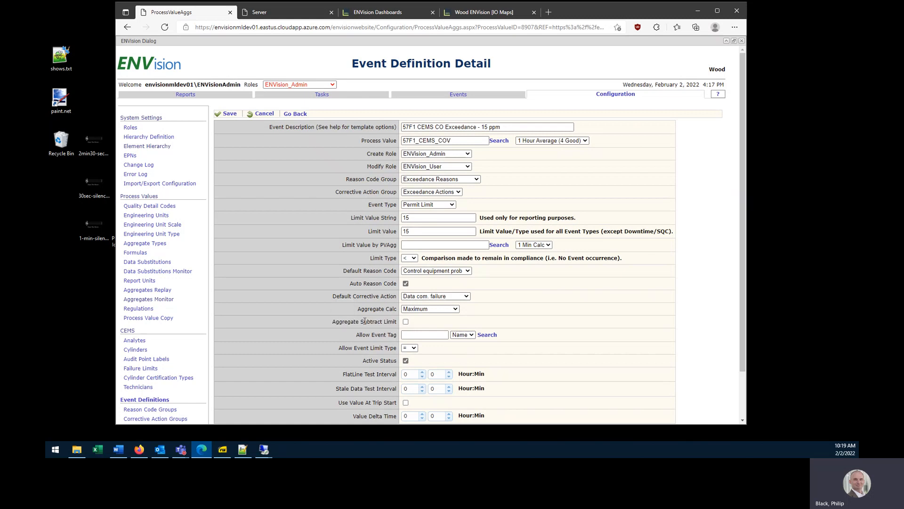
drag(356, 336, 397, 337)
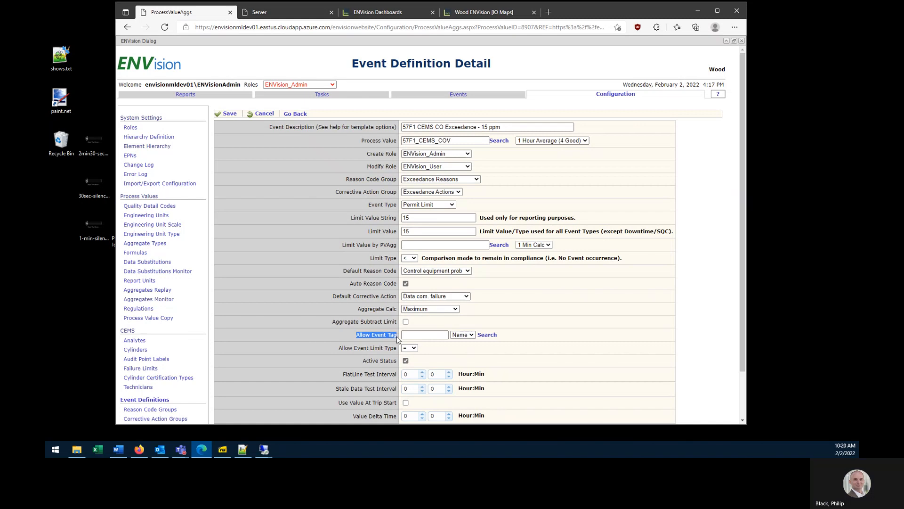
click(381, 336)
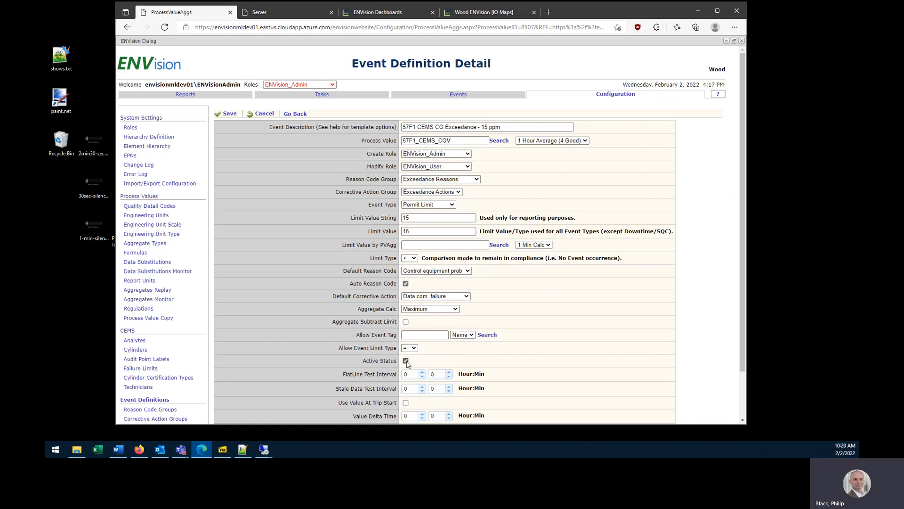
scroll(400, 340, down, 2)
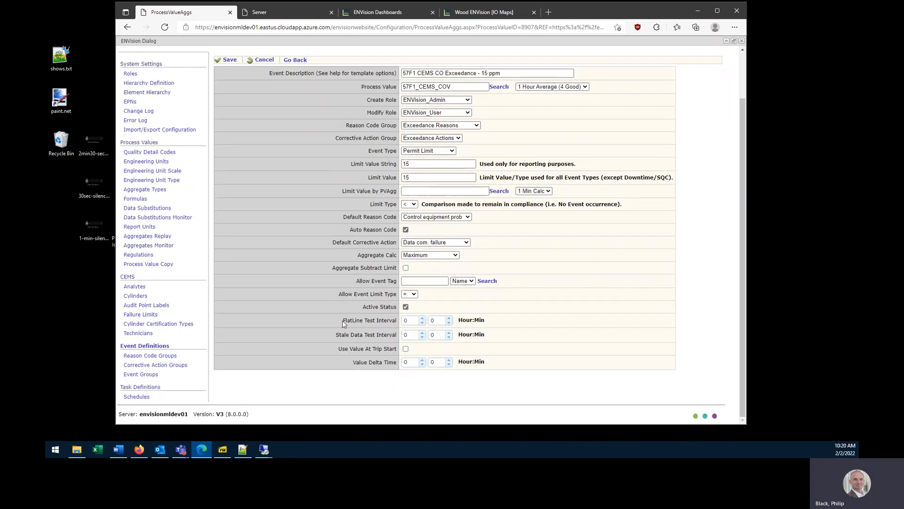
drag(341, 320, 491, 371)
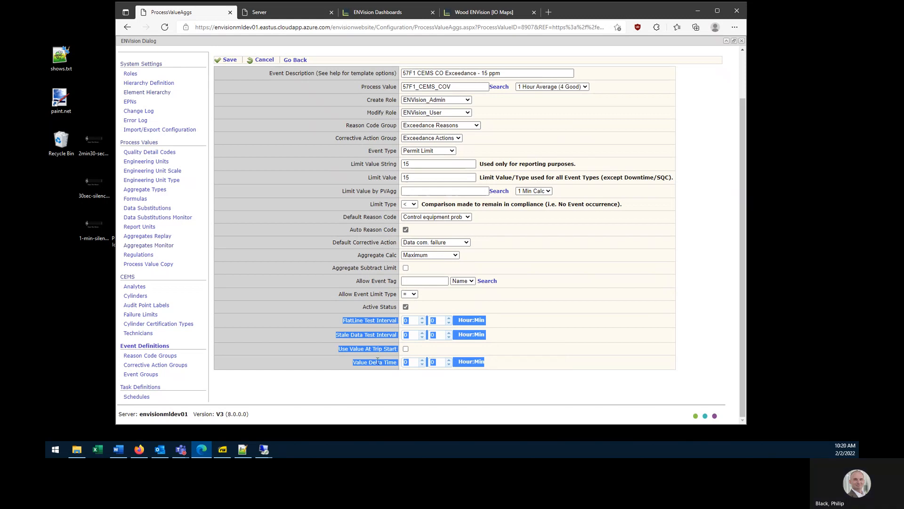
click(496, 312)
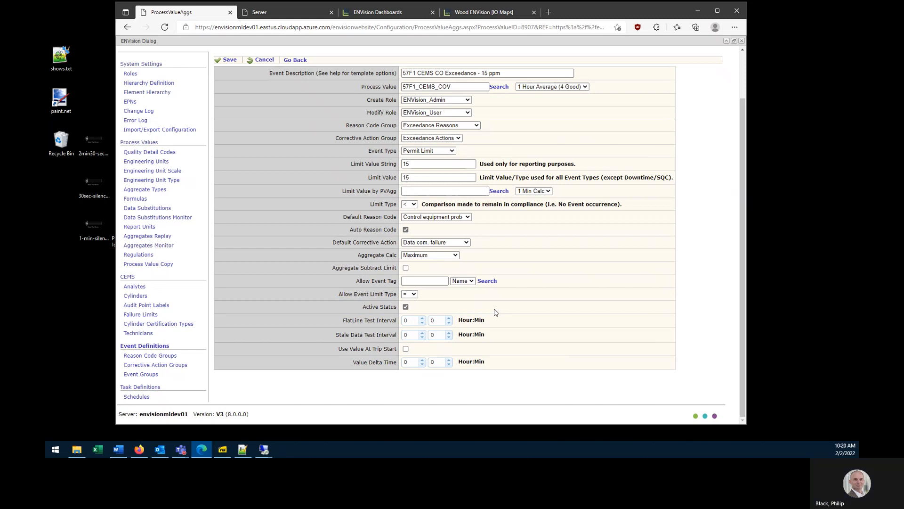
- Save the event definition and return to the event definitions list
scroll(495, 312, up, 2)
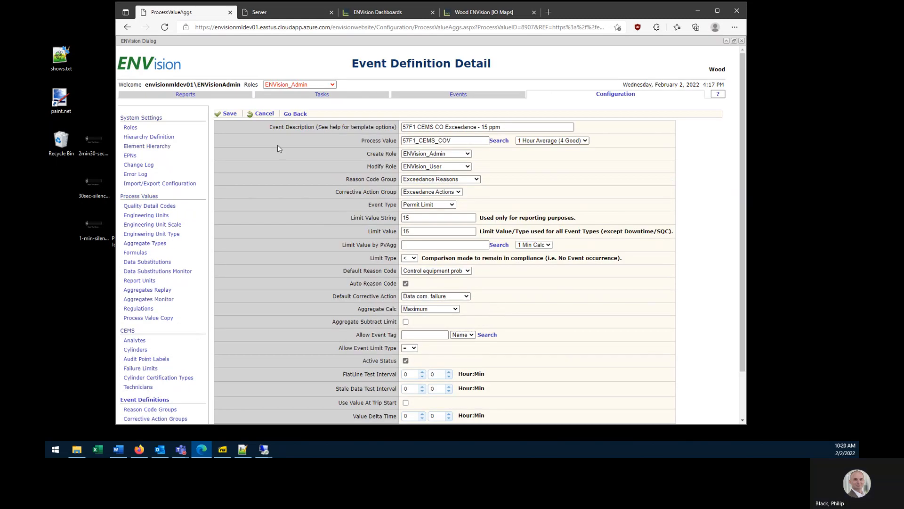
click(228, 114)
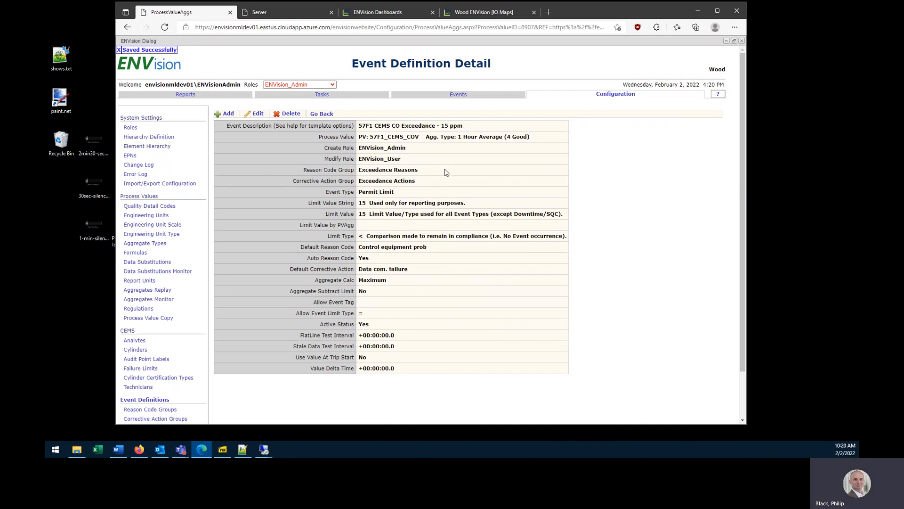
click(328, 115)
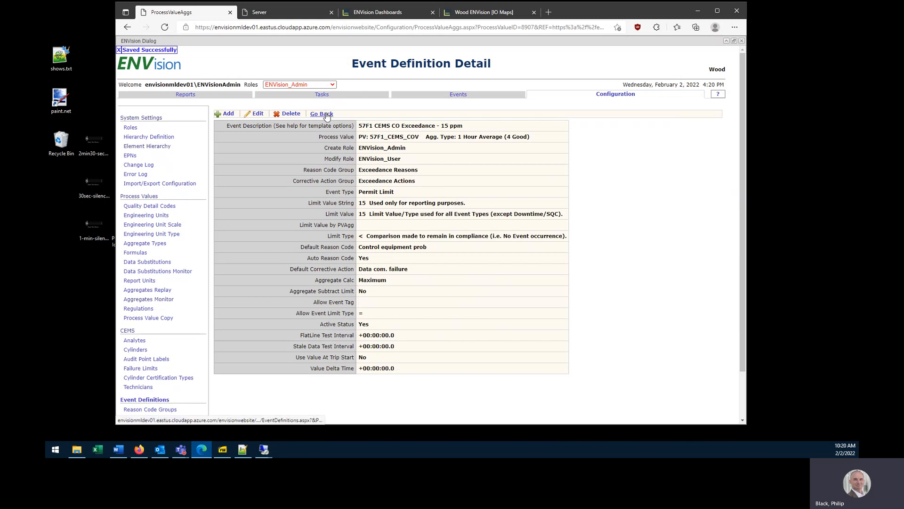